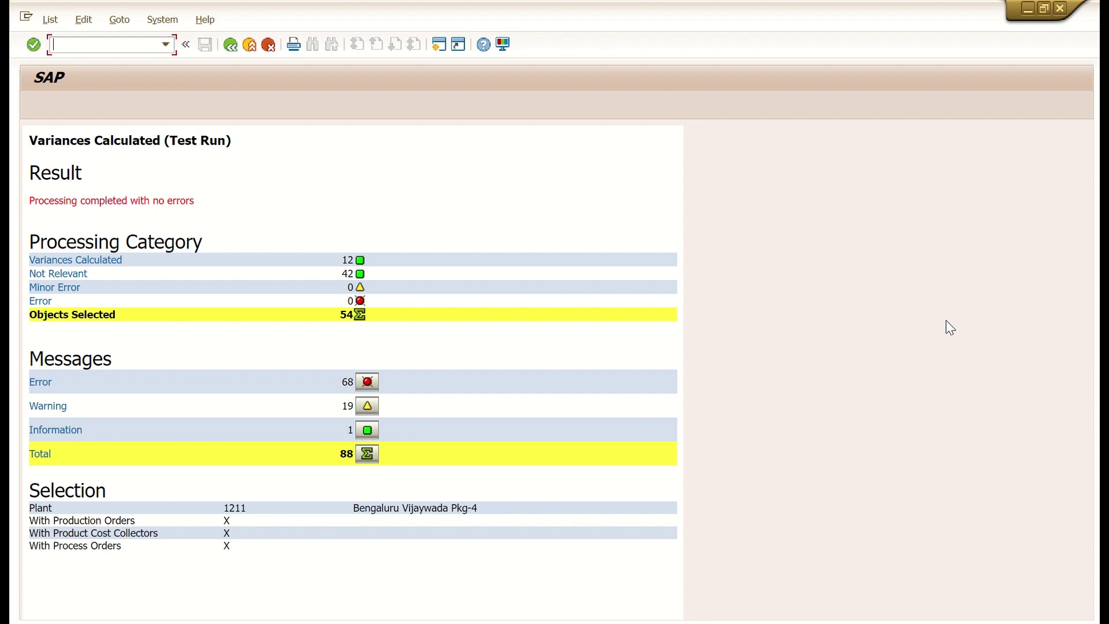
type("KK")
type("SI")
type("1")
Run the KKS1 variance-calculation test for plant 1211, period 2/2024.
left_click(439, 45)
type("/okks1")
key("Return")
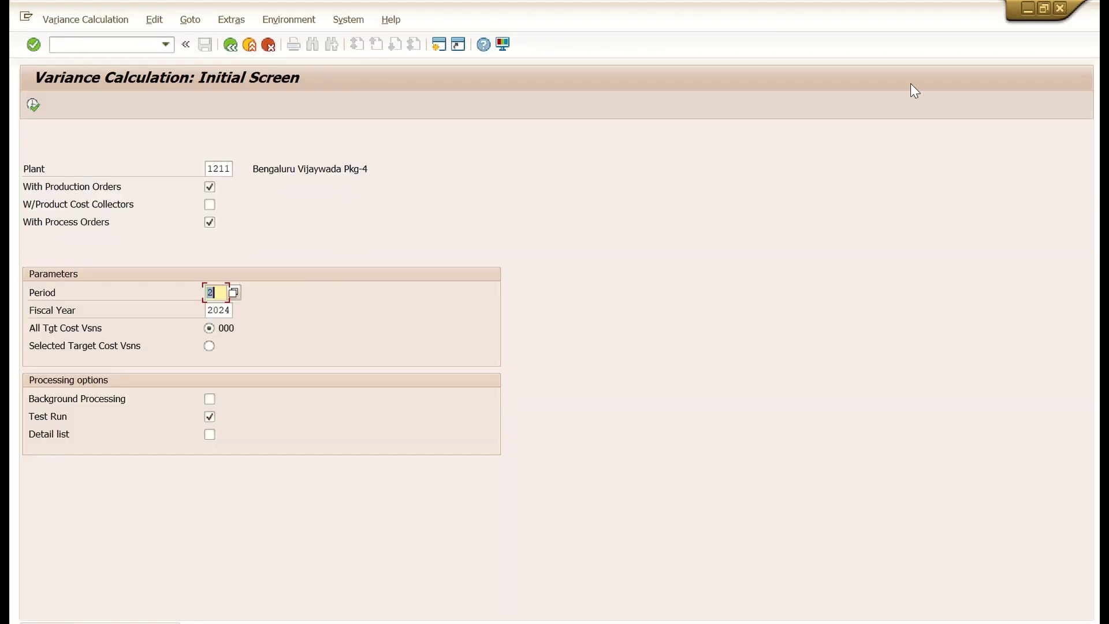
key("F8")
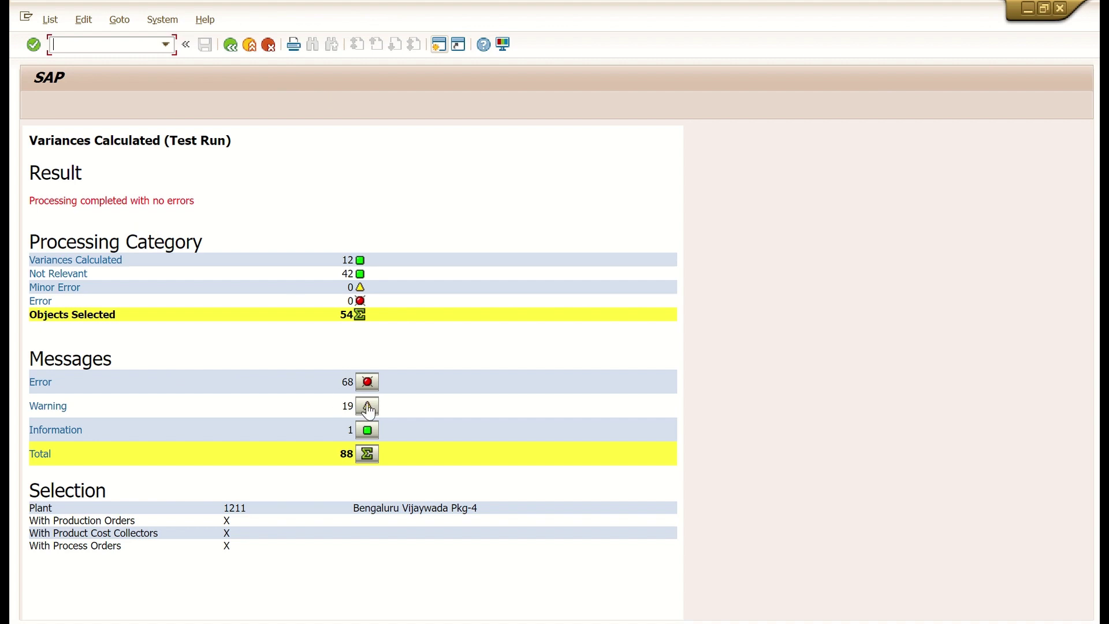
Review the KV 215/206 error messages, including the settlement rule error for order 200131473.
left_click(367, 382)
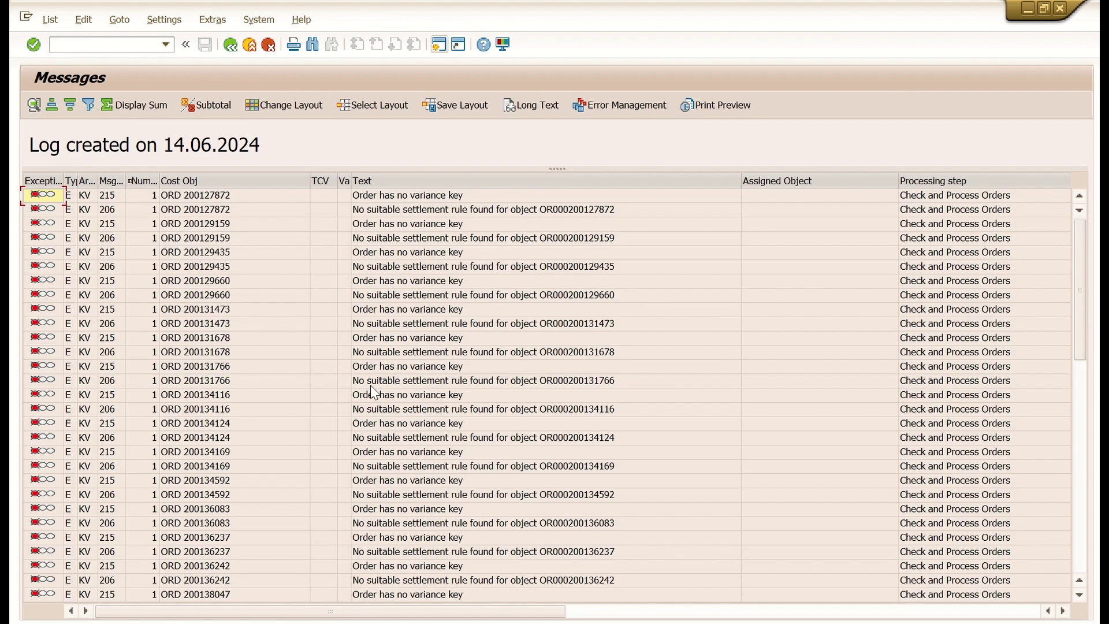
left_click(409, 324)
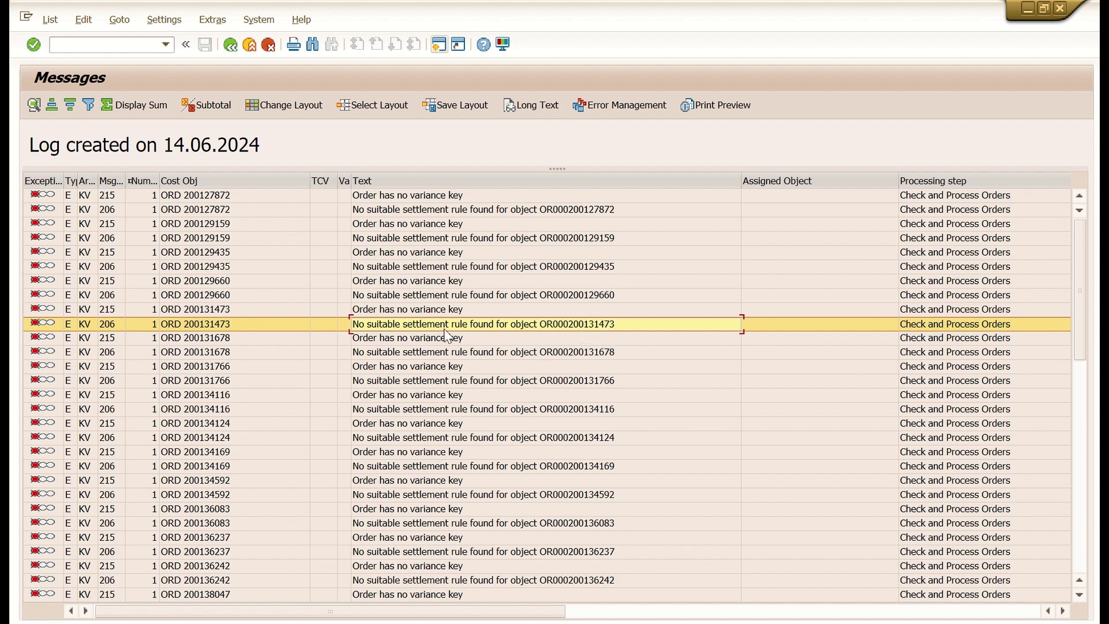
left_click(207, 324)
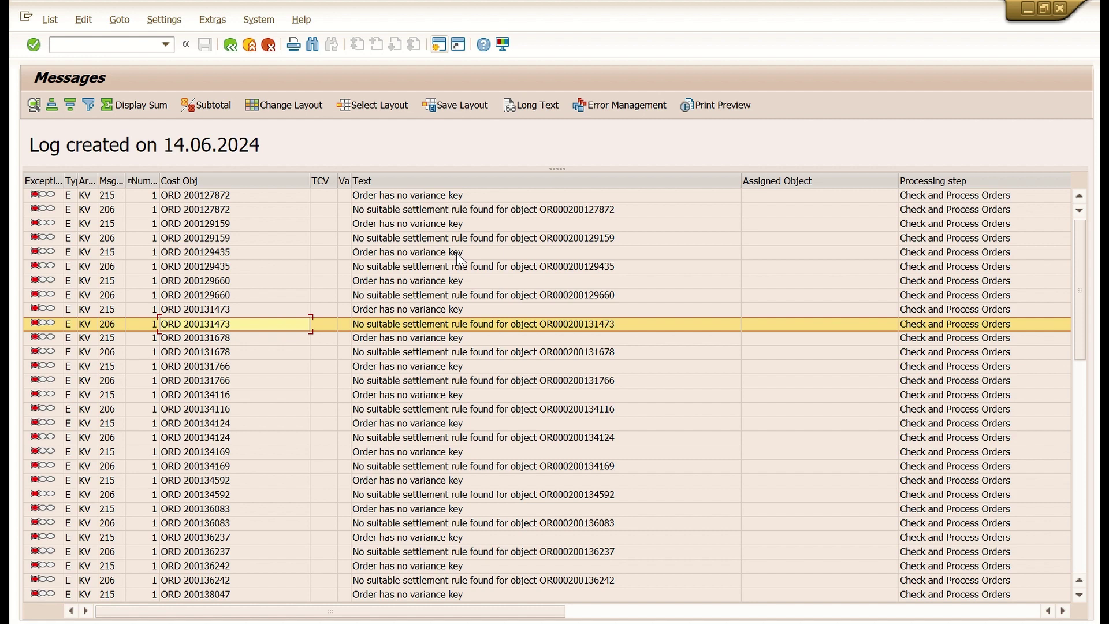
left_click(227, 196)
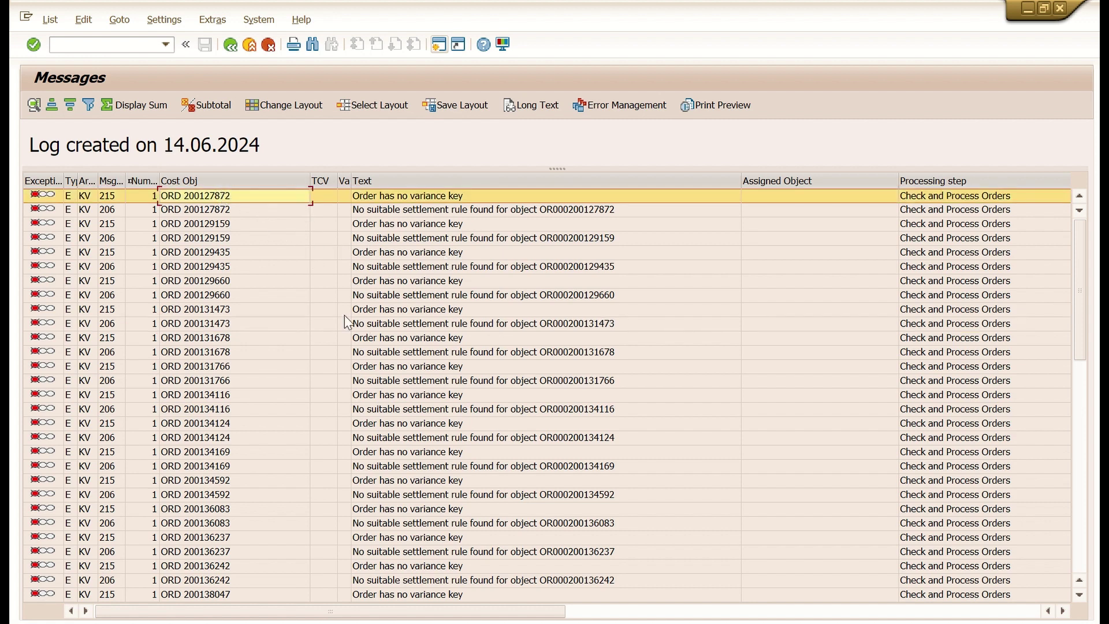
Display production order 200038269 in CO03 and reach its header-level functions.
left_click(115, 44)
type("/")
type("ok")
type("o02")
key("Return")
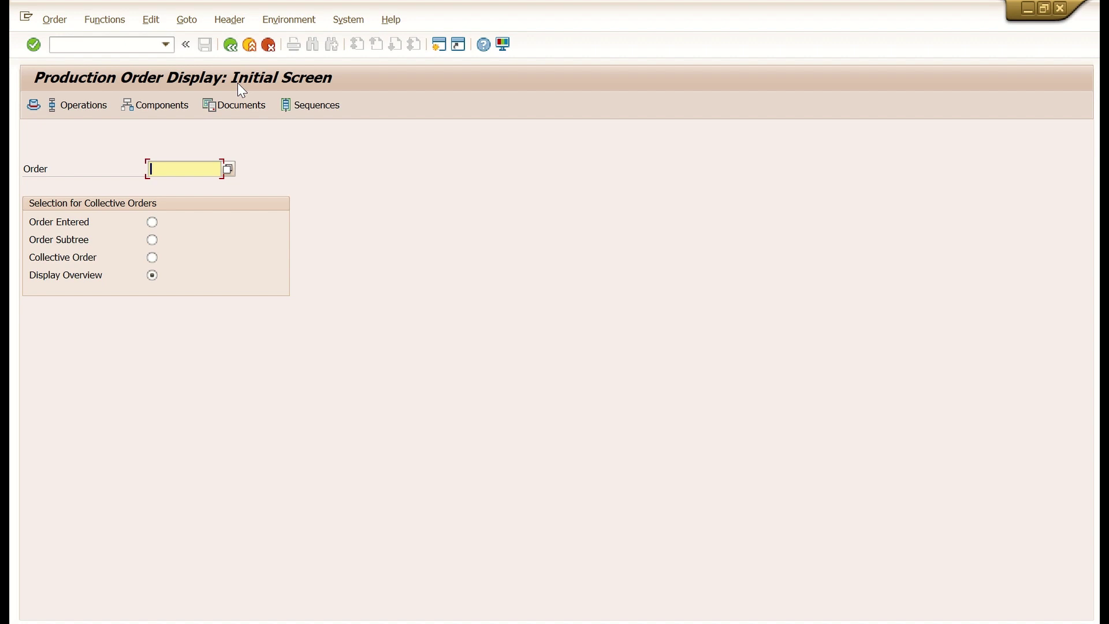
key("Down")
key("Return")
key("Return")
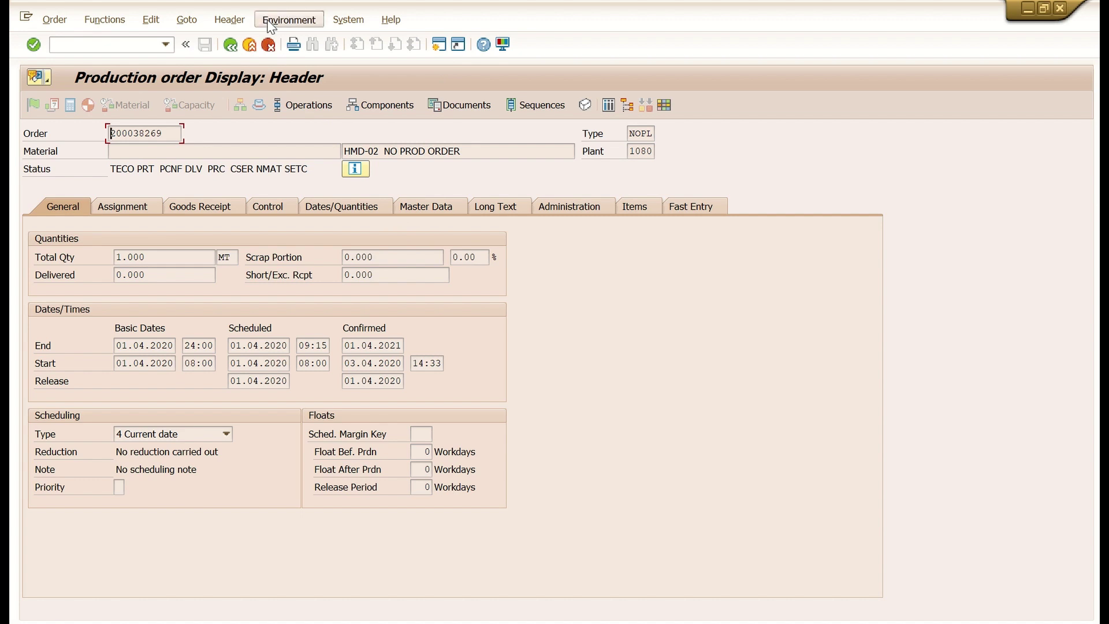
left_click(230, 20)
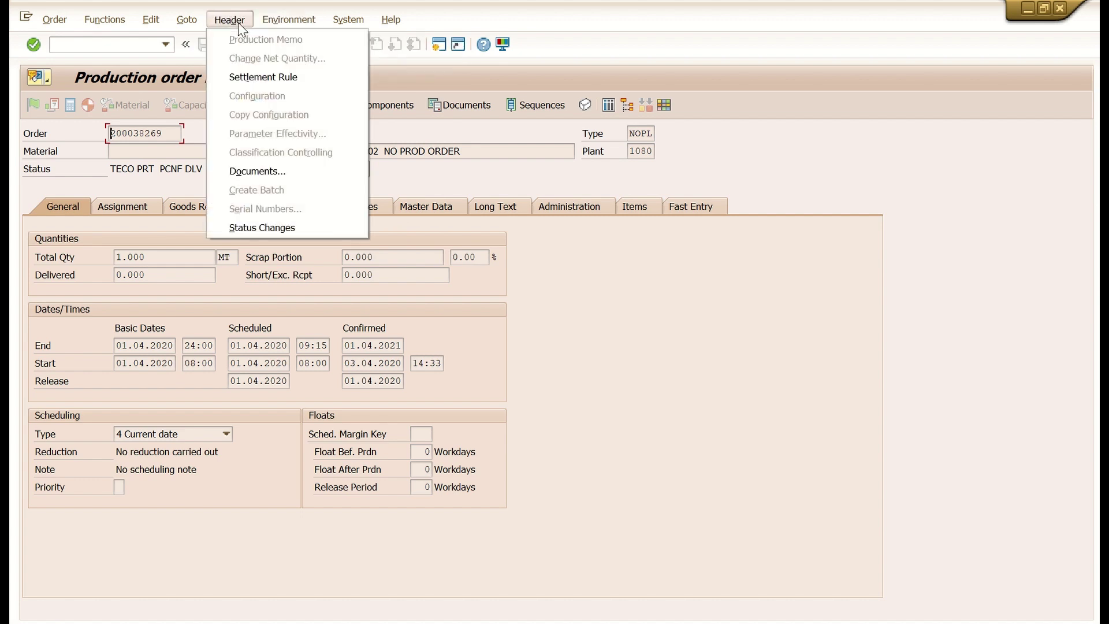
left_click(263, 77)
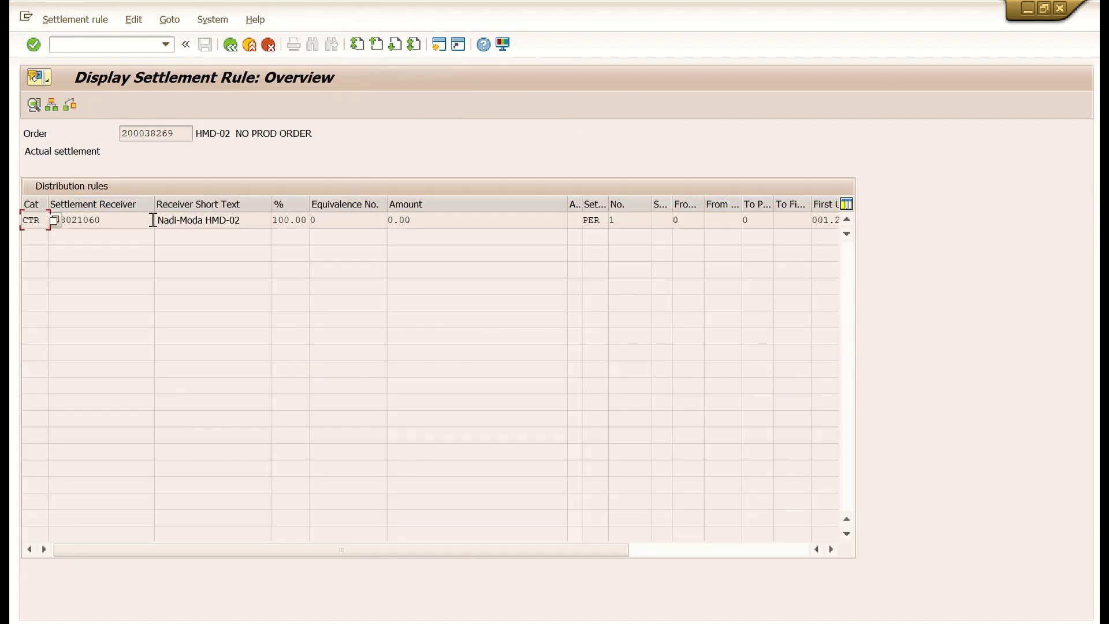
left_click(149, 220)
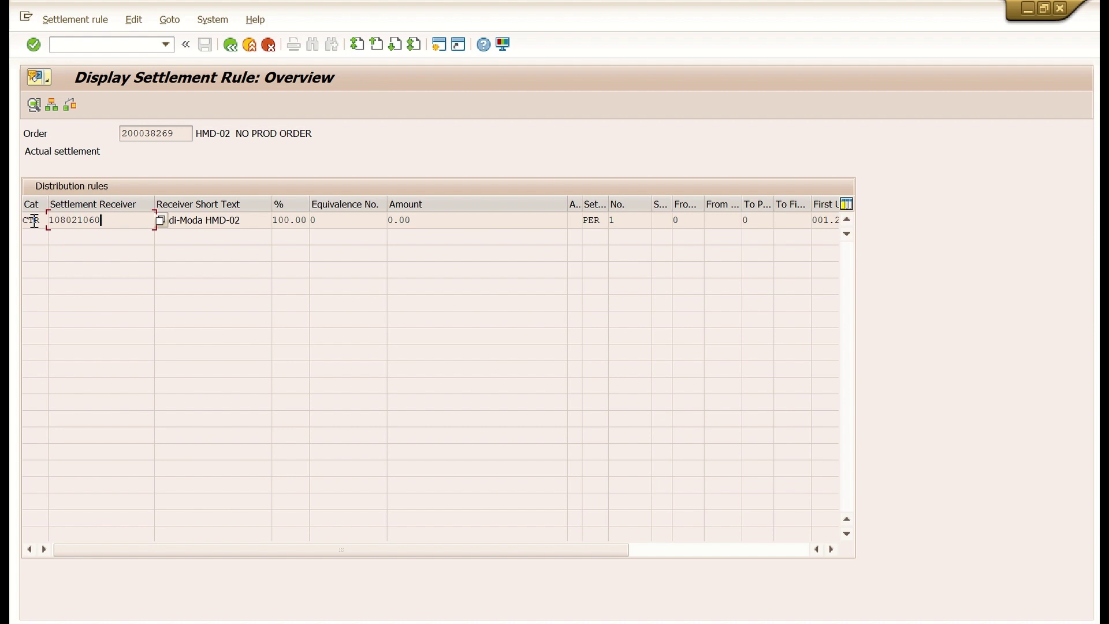
left_click_drag(108, 220, 48, 221)
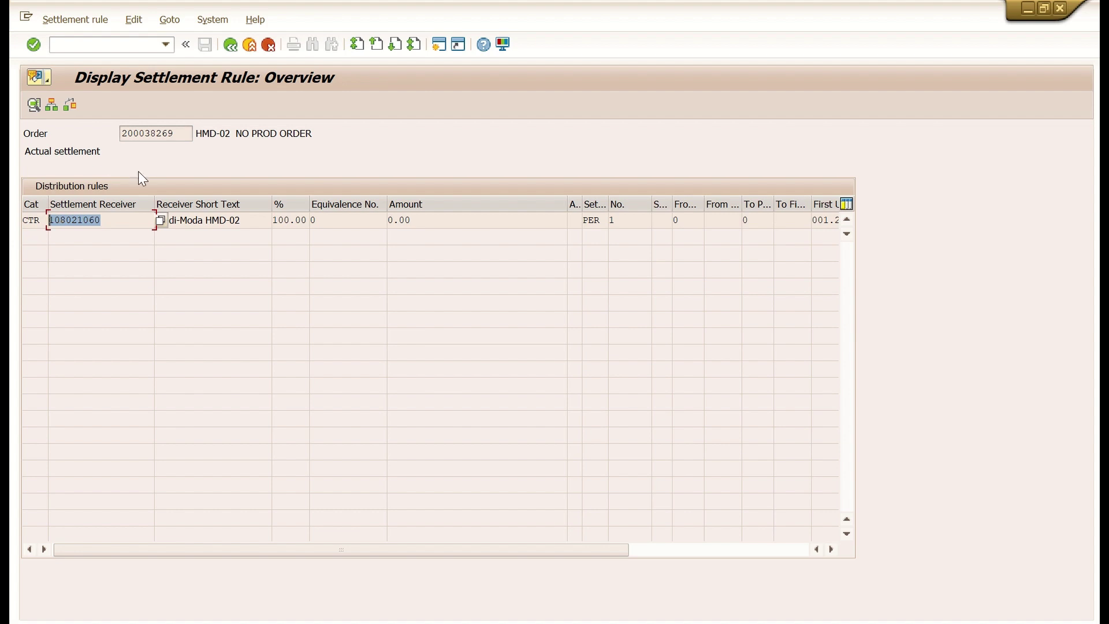
key("F3")
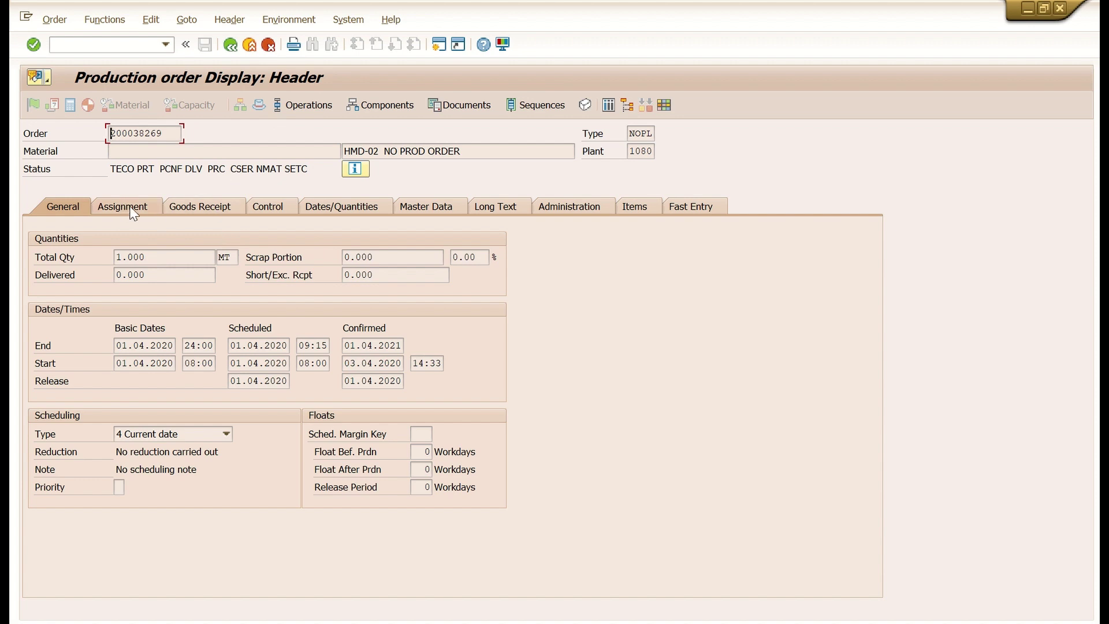
Check the Master Data: routing group 50000486 present, Bill of Material section empty.
left_click(434, 212)
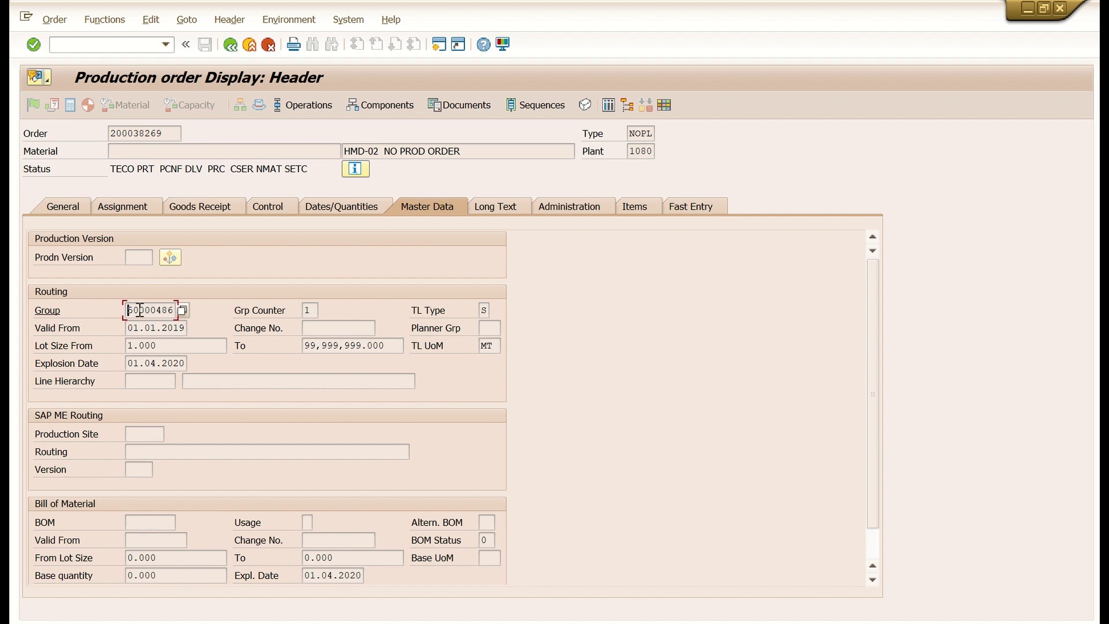
left_click_drag(139, 310, 171, 309)
scroll(273, 339, "down", 1)
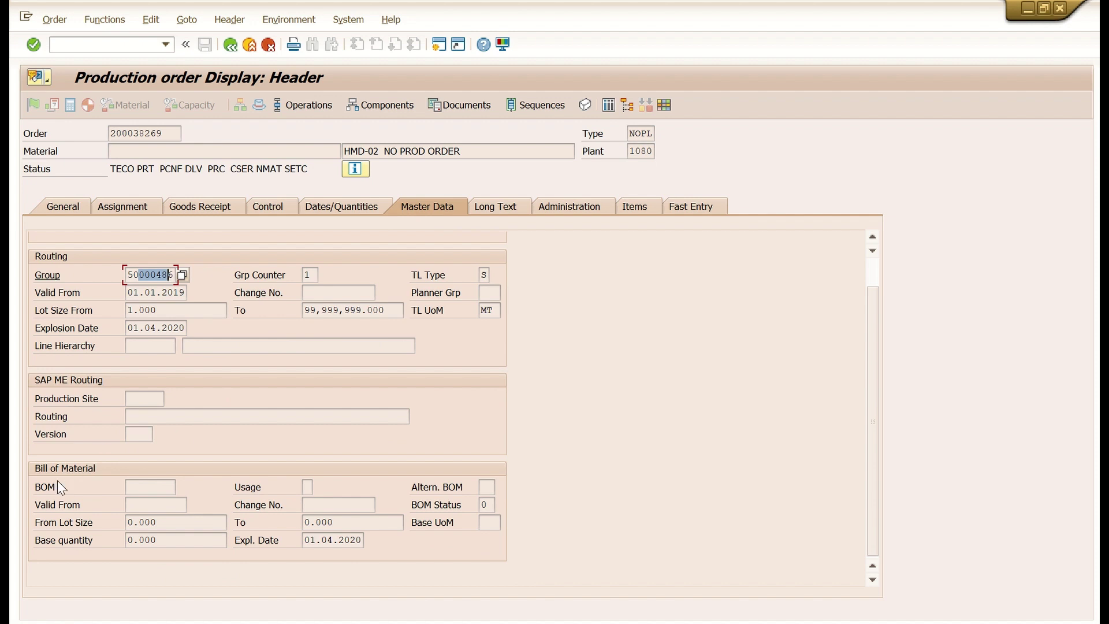
left_click(164, 487)
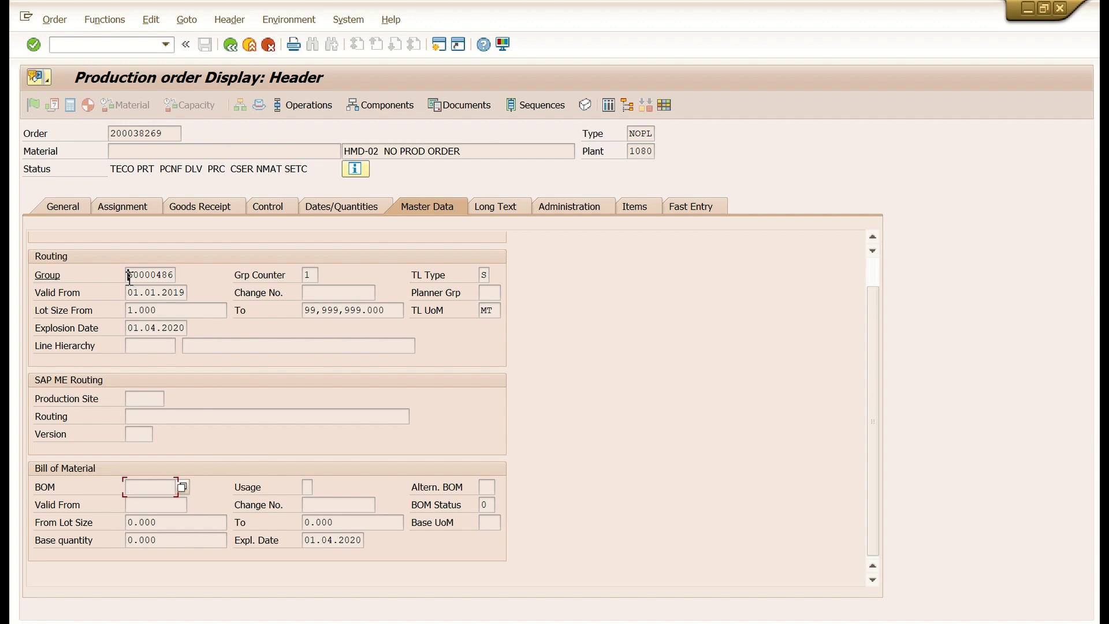
left_click_drag(128, 276, 176, 276)
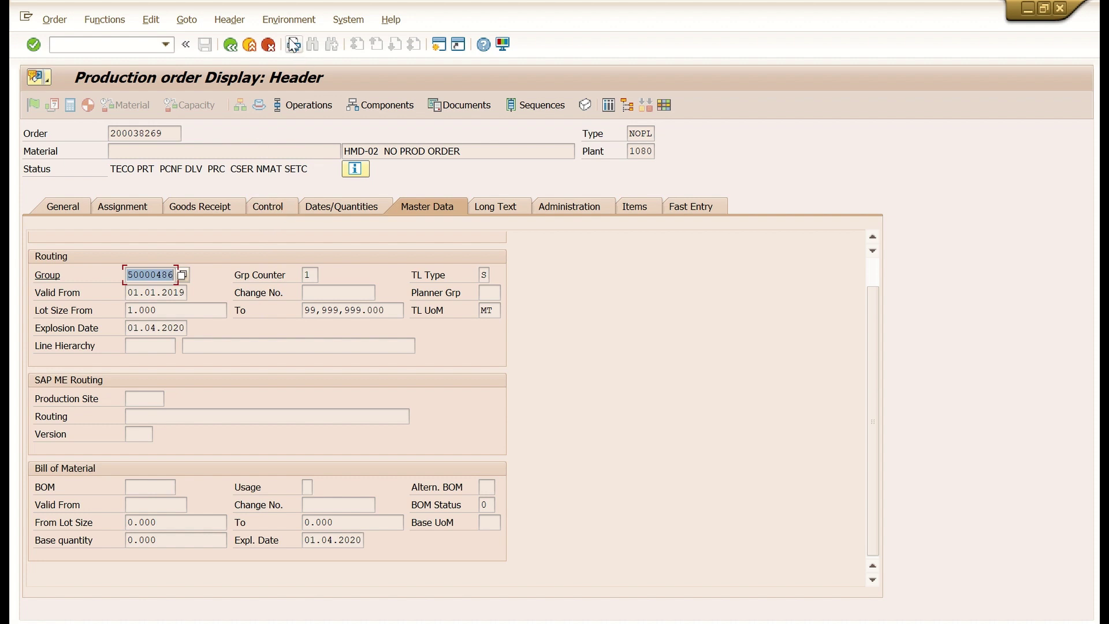
left_click(270, 23)
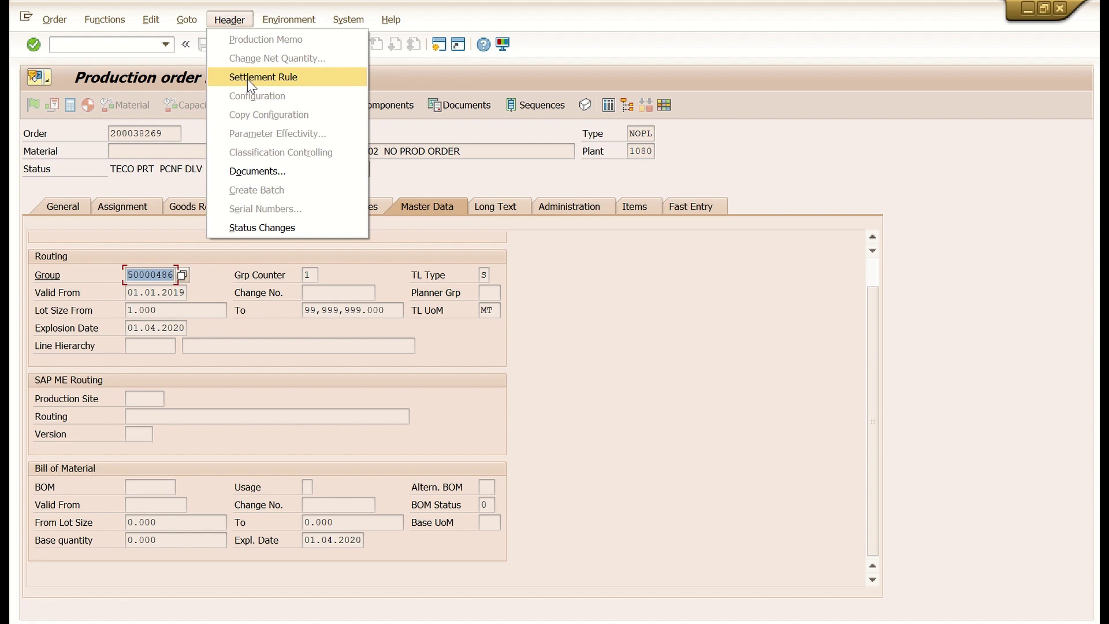
left_click(251, 78)
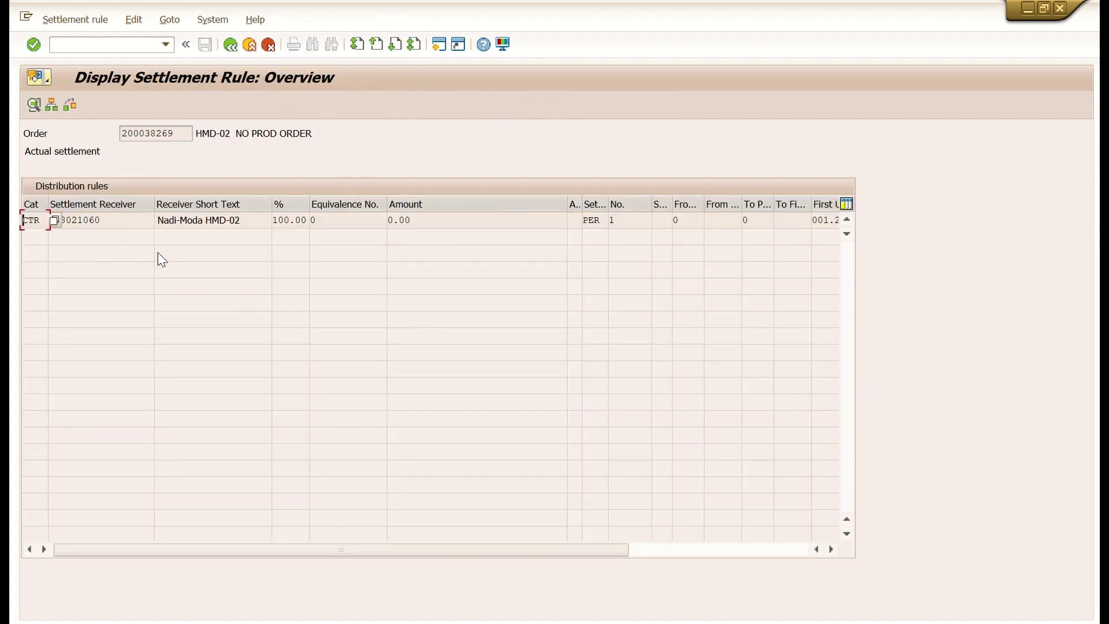
left_click(129, 222)
left_click(33, 222)
left_click(54, 221)
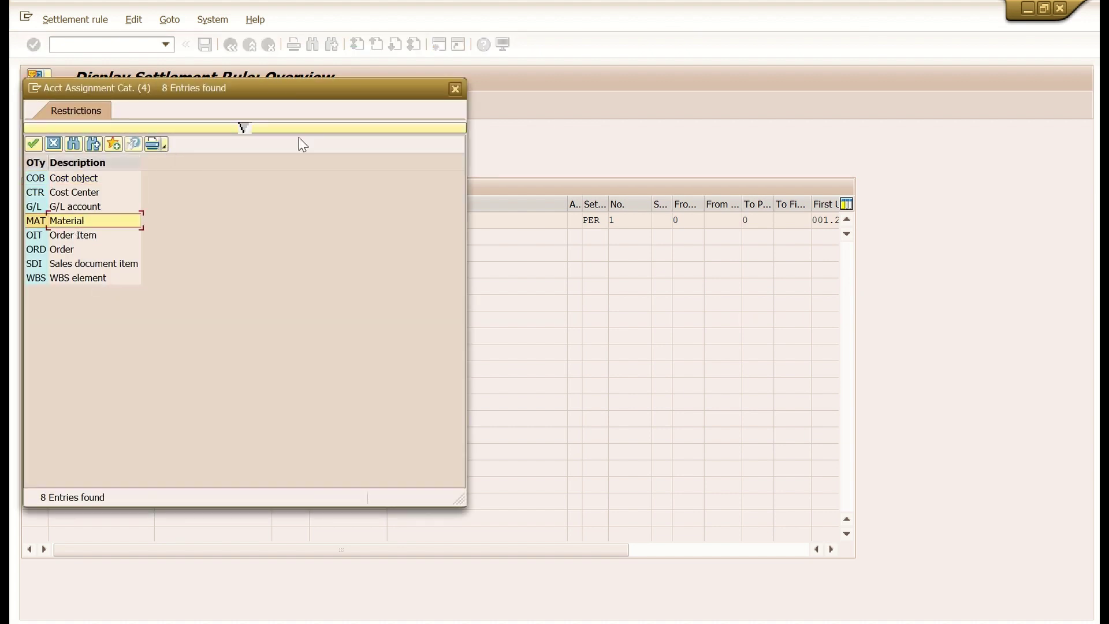
left_click(454, 88)
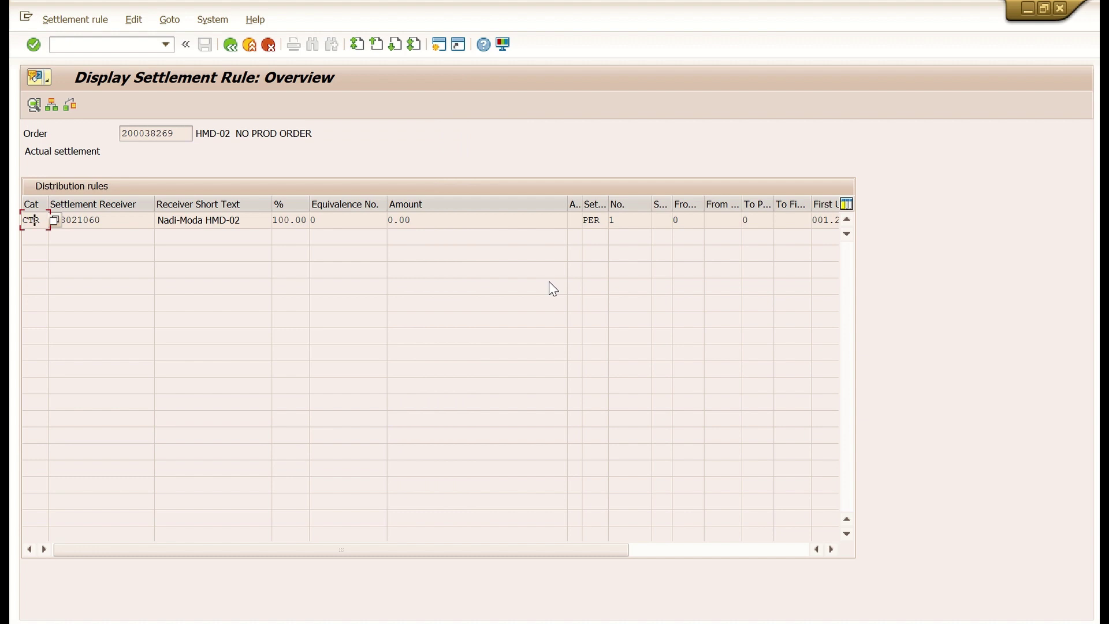
left_click(130, 224)
left_click(230, 46)
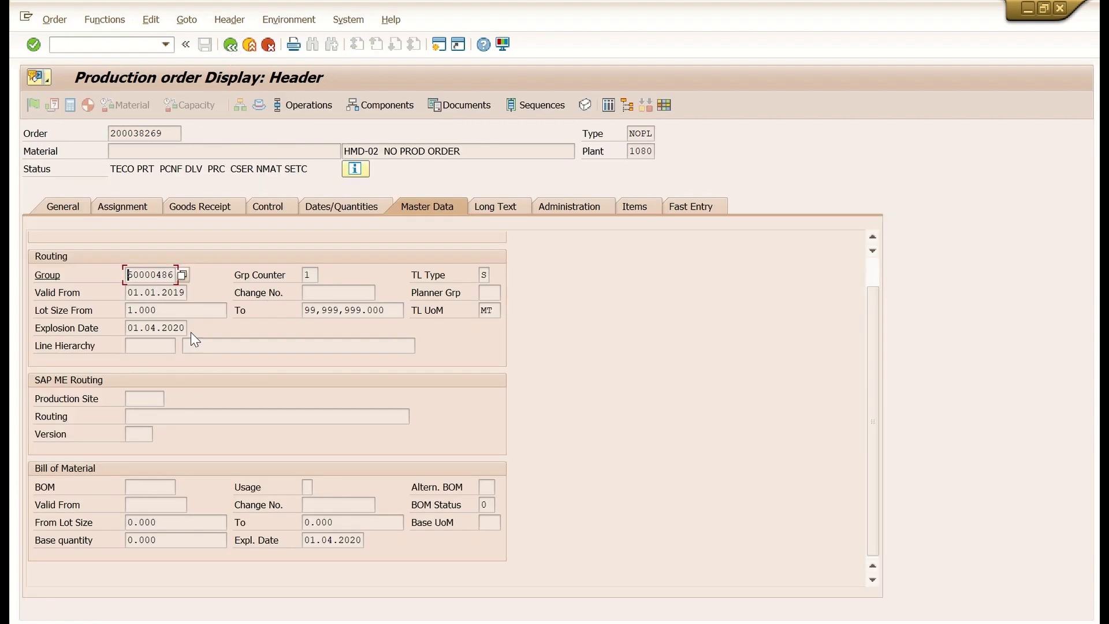
left_click(236, 23)
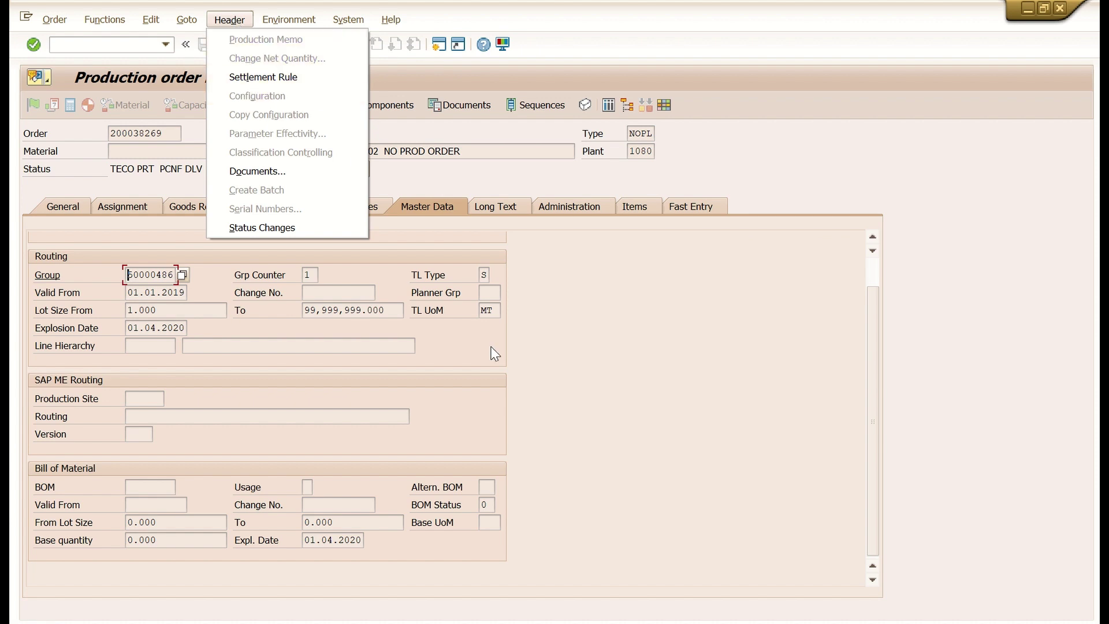
left_click(604, 396)
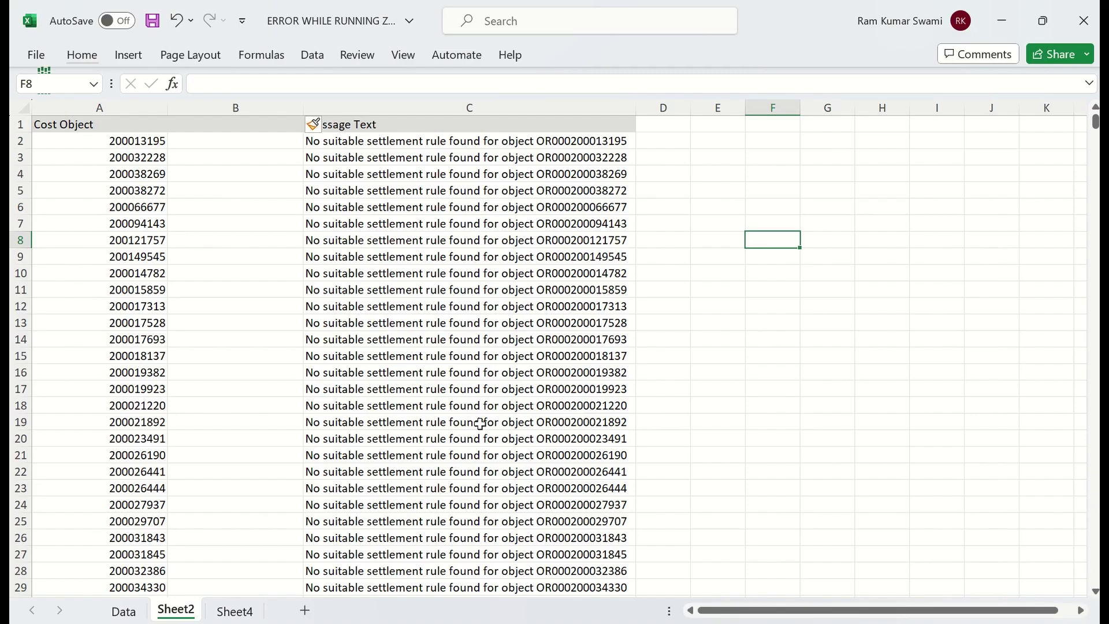
Note KKS1 in cell E27 beside the 'no suitable settlement rule' messages on Sheet2.
left_click(451, 371)
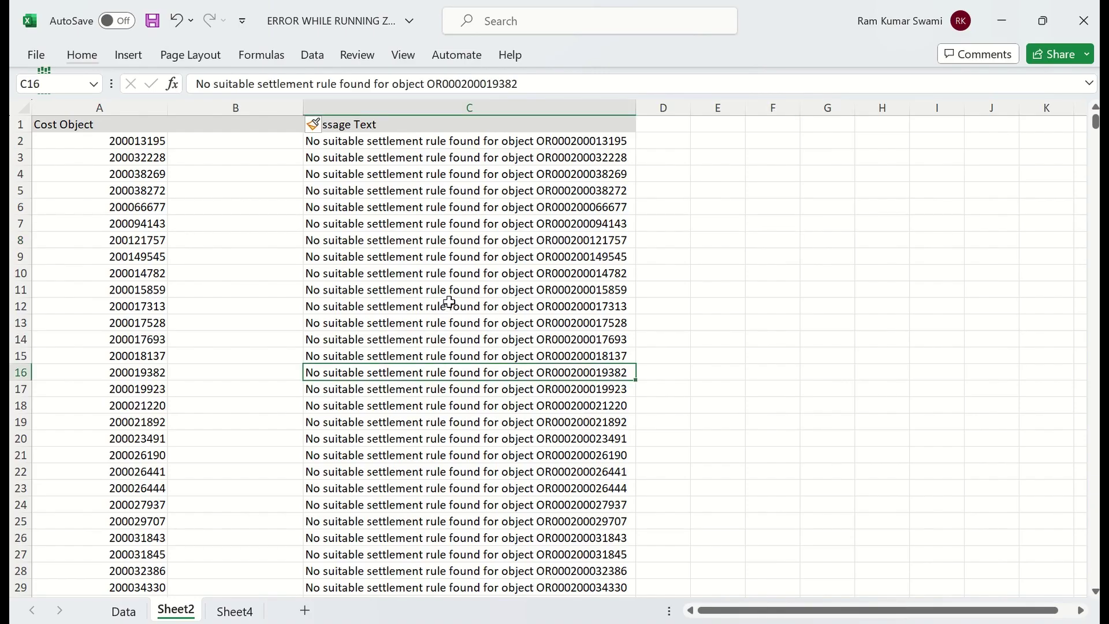
left_click(432, 225)
left_click_drag(498, 173, 506, 409)
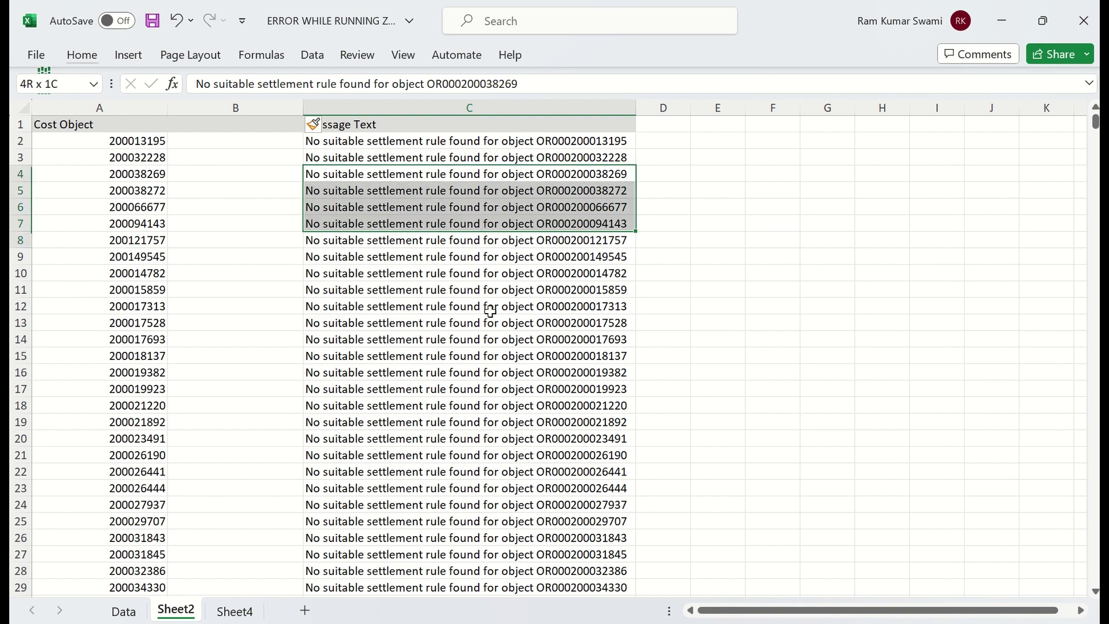
scroll(506, 409, "down", 7)
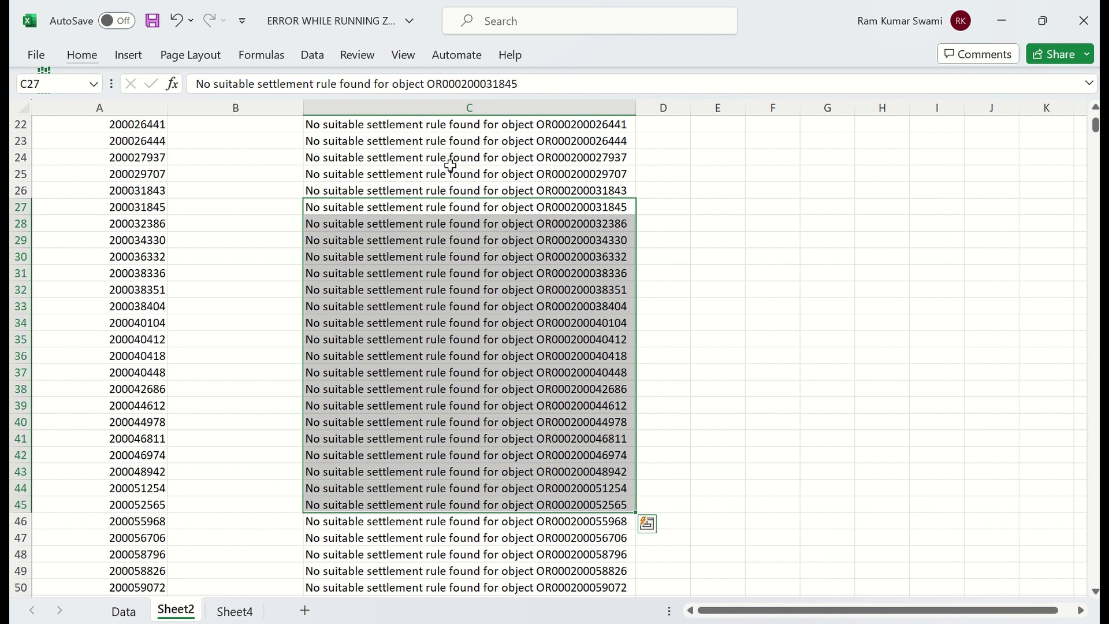
left_click(742, 203)
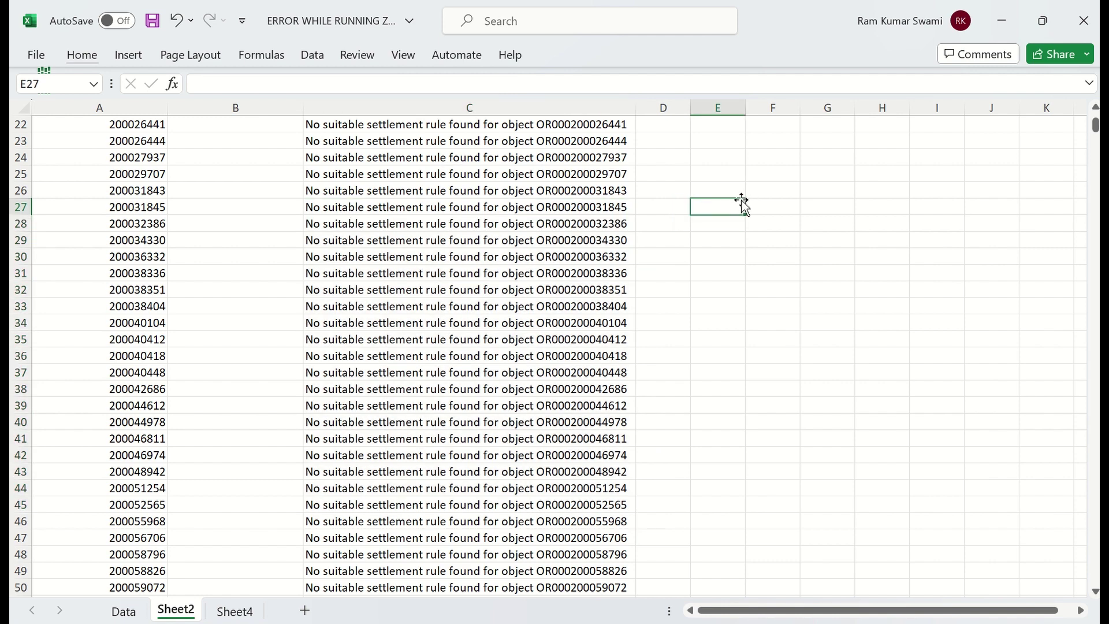
type("KKS1")
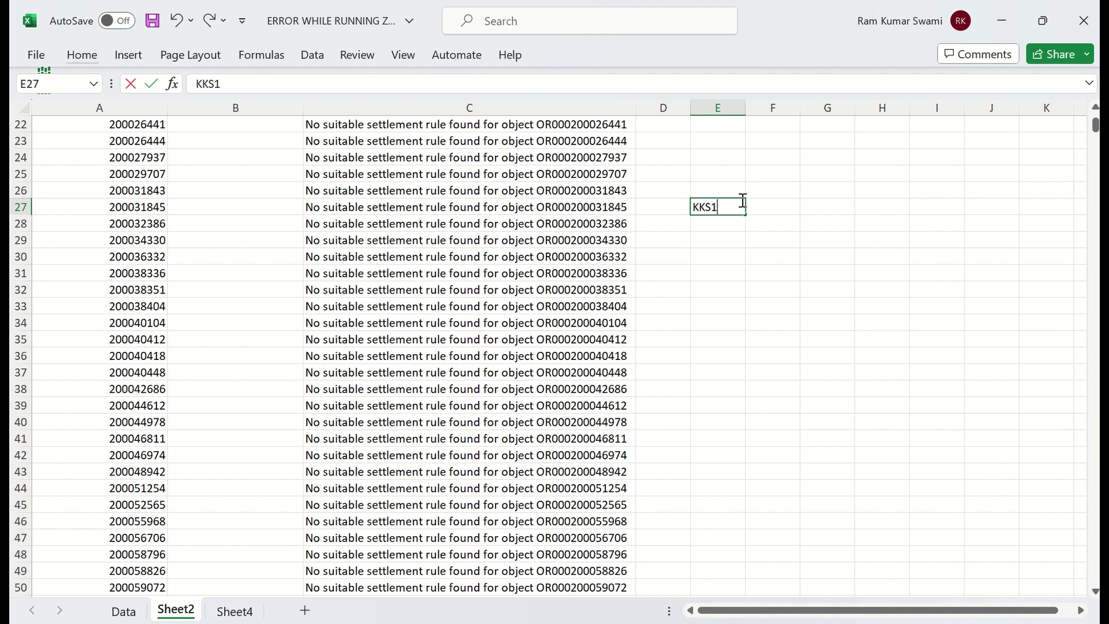
key("Return")
Select the affected messages and order numbers in columns C and A, then move to Sheet4.
left_click(525, 122)
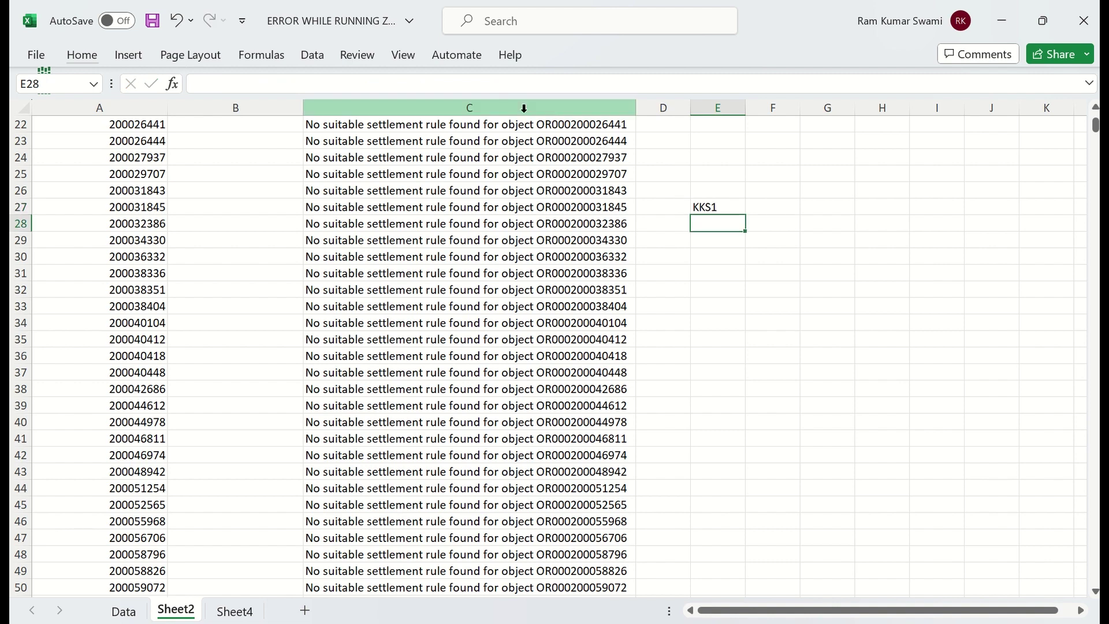
key("ctrl+shift+Down")
key("Left")
key("Left")
key("ctrl+shift+Down")
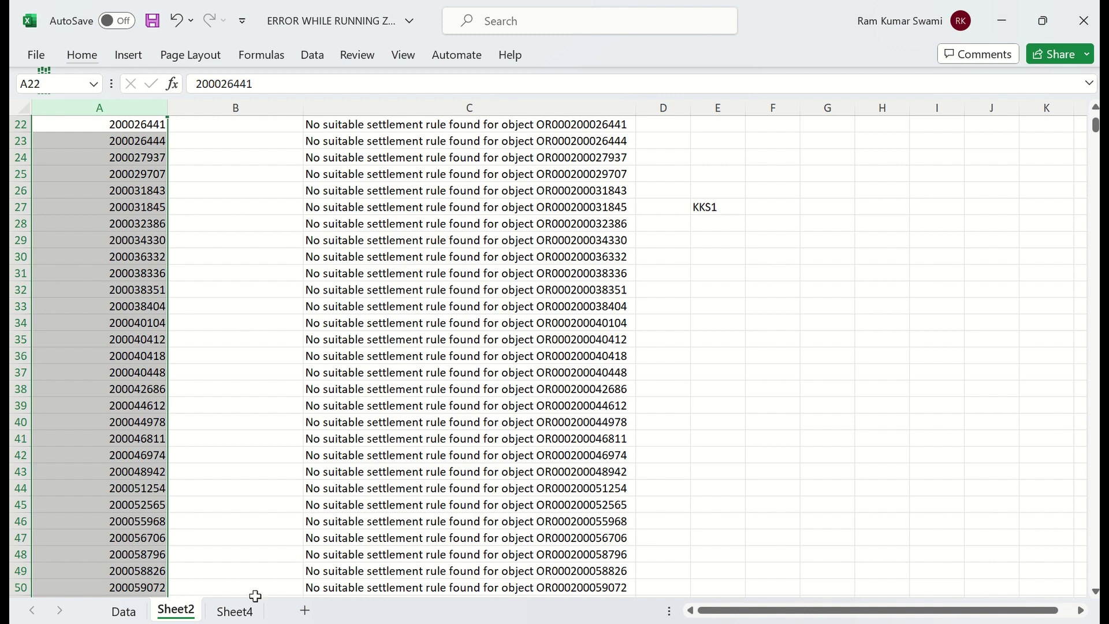
left_click(234, 611)
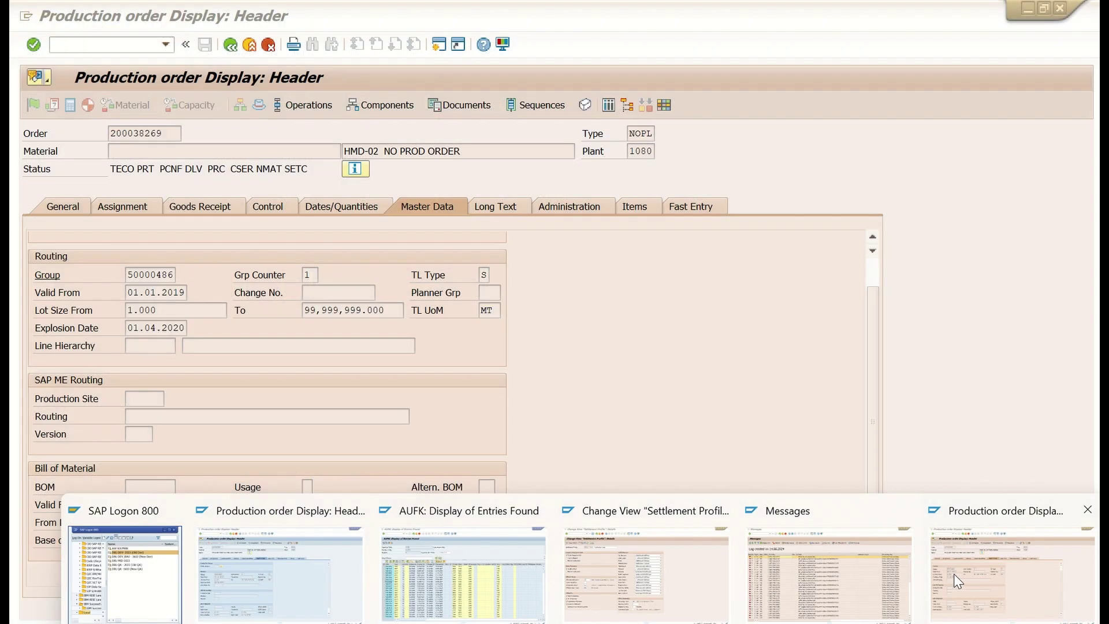
Back in SAP, redisplay order 200038269's settlement rule and highlight receiver cost center 108021060.
left_click(954, 574)
left_click(286, 19)
mouse_move(229, 20)
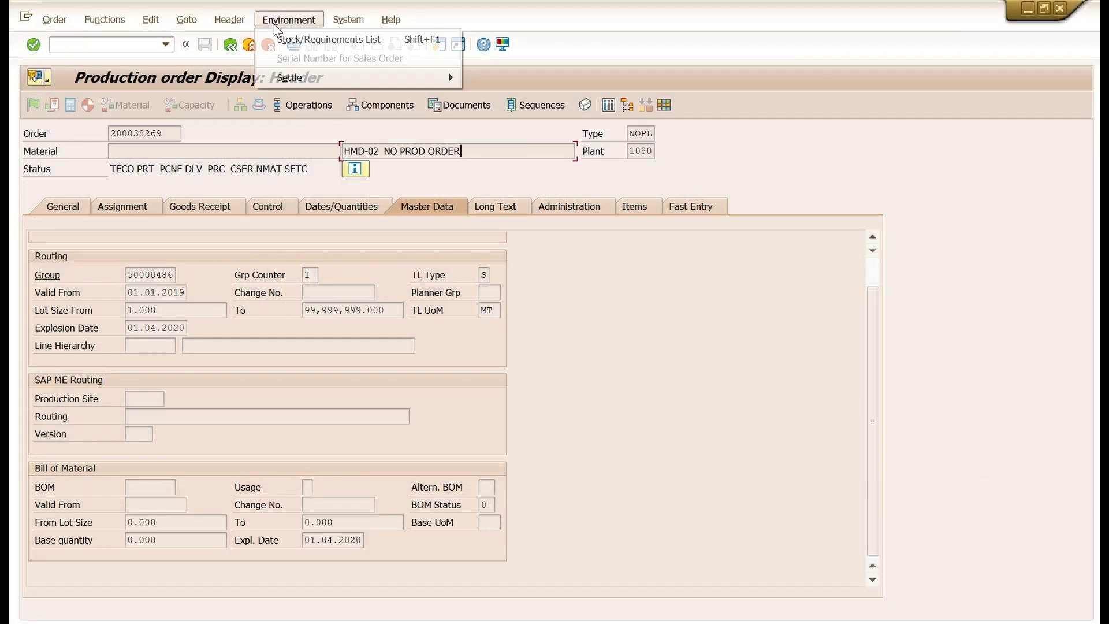
left_click(263, 76)
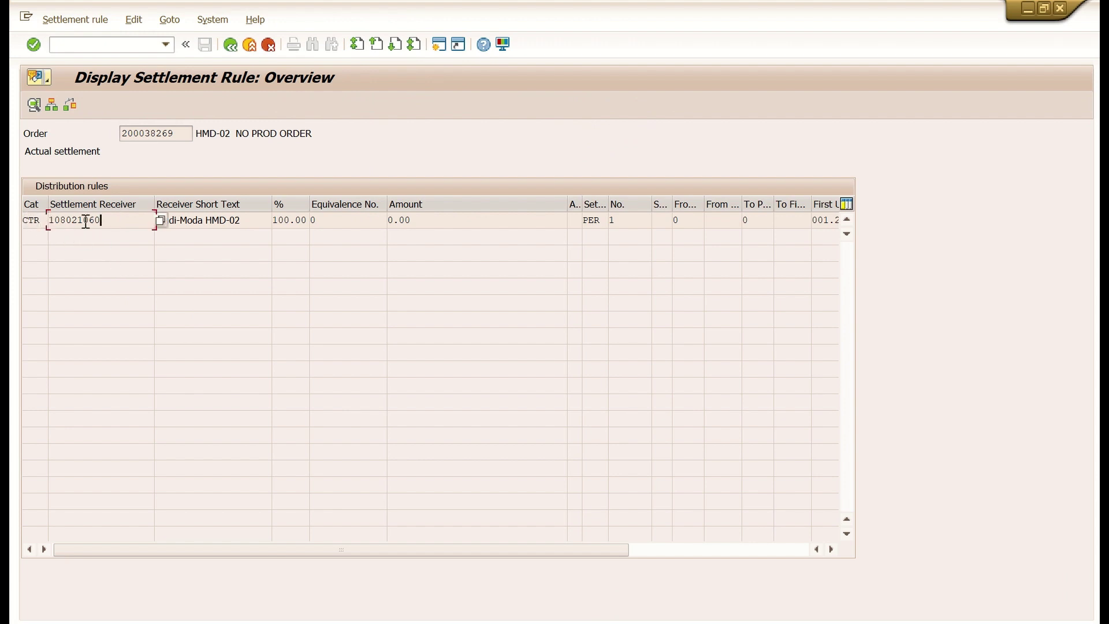
left_click_drag(118, 221, 48, 224)
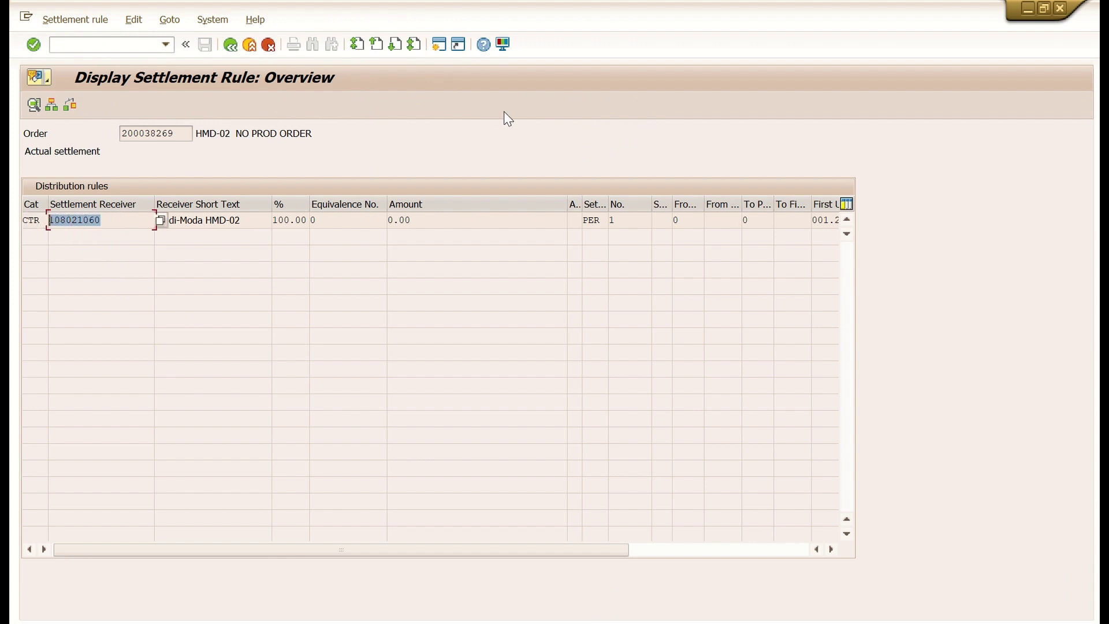
left_click(233, 44)
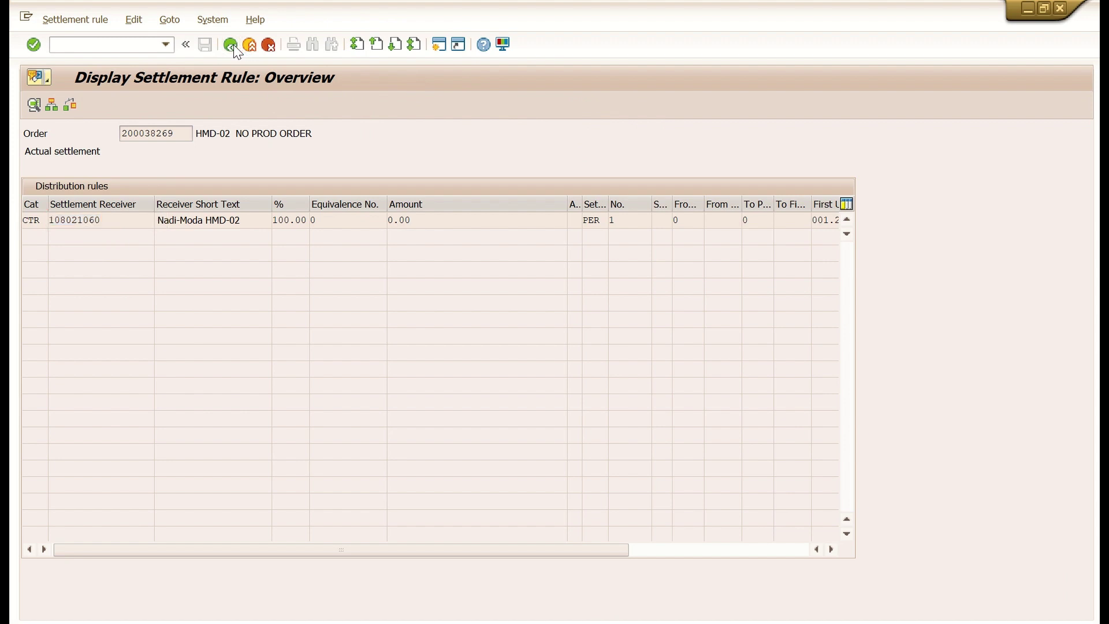